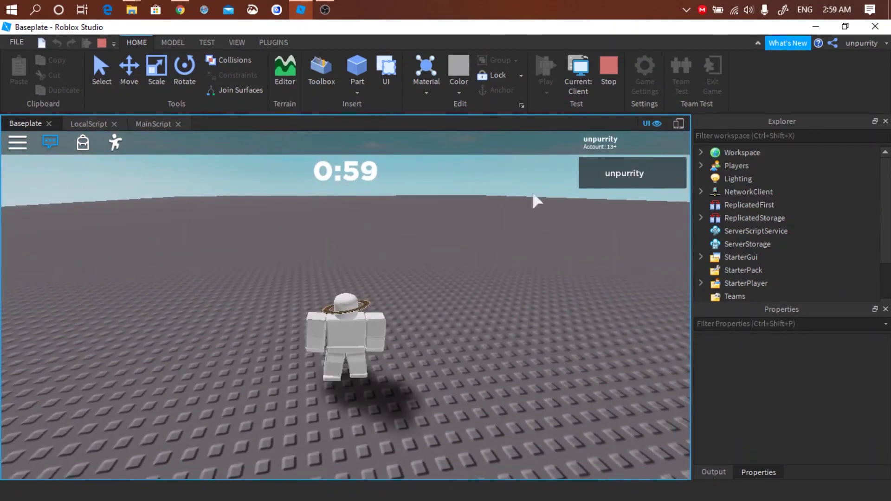
Step: Reset the character from the in-game menu while the countdown keeps running
left_click(17, 142)
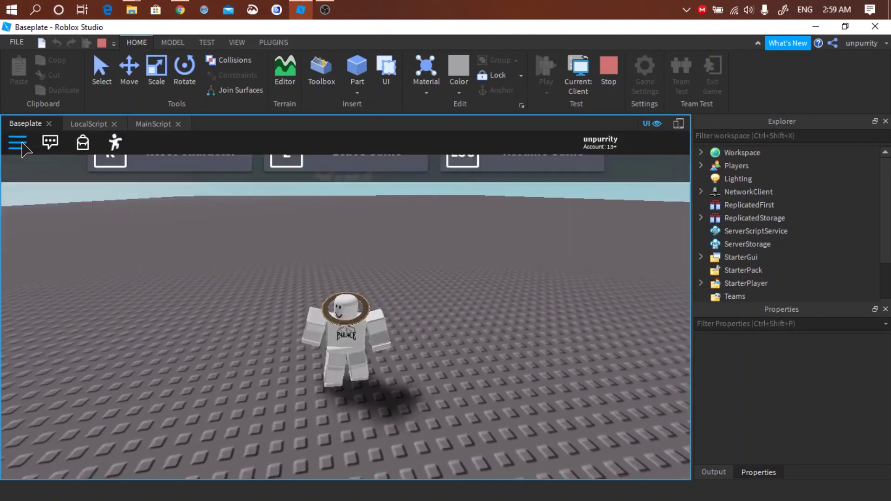
left_click(149, 442)
left_click(234, 372)
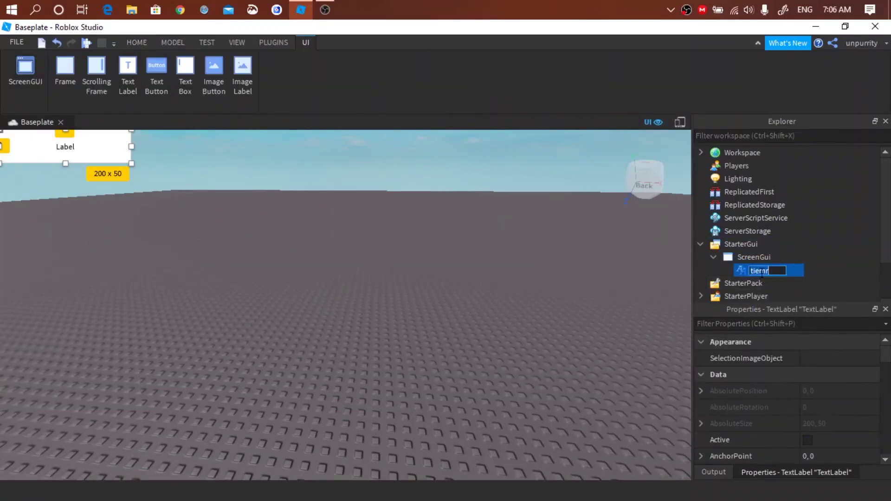
Step: Name the label timer, anchor and position it at 0.5,0, and make its text white
key("Return")
scroll(805, 406, "down", 3)
left_click(836, 392)
type("0.5,0")
scroll(773, 439, "down", 3)
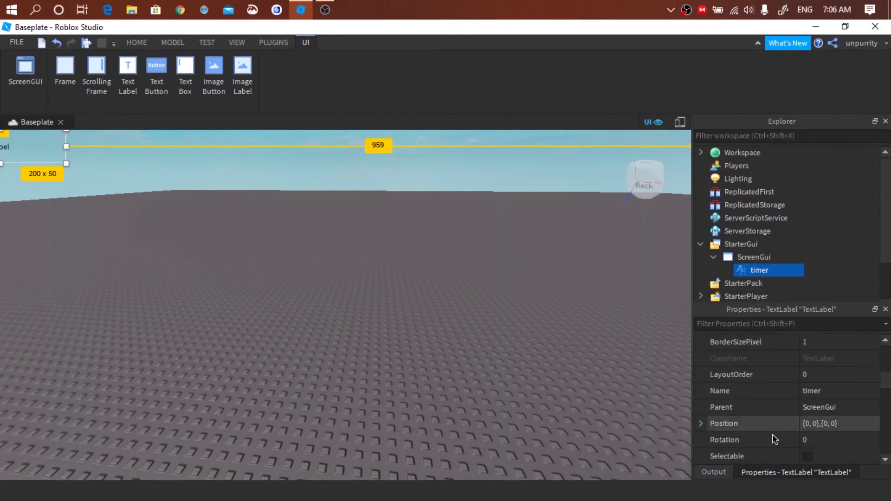
left_click(702, 423)
type("0.5,0")
key("Return")
scroll(773, 418, "down", 5)
left_click(836, 407)
left_click(363, 342)
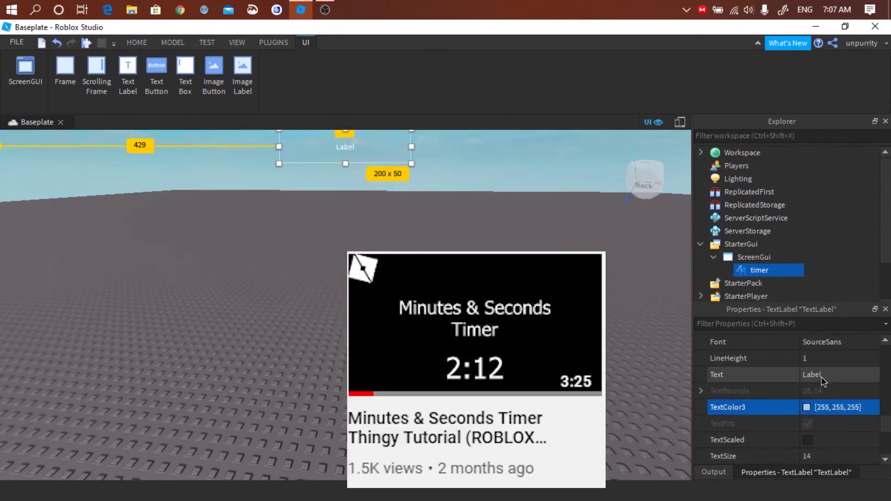
type("0")
Step: Set the timer text to 0 in scaled GothamBlack and add a LocalScript inside it
left_click(835, 342)
left_click(835, 384)
left_click(808, 440)
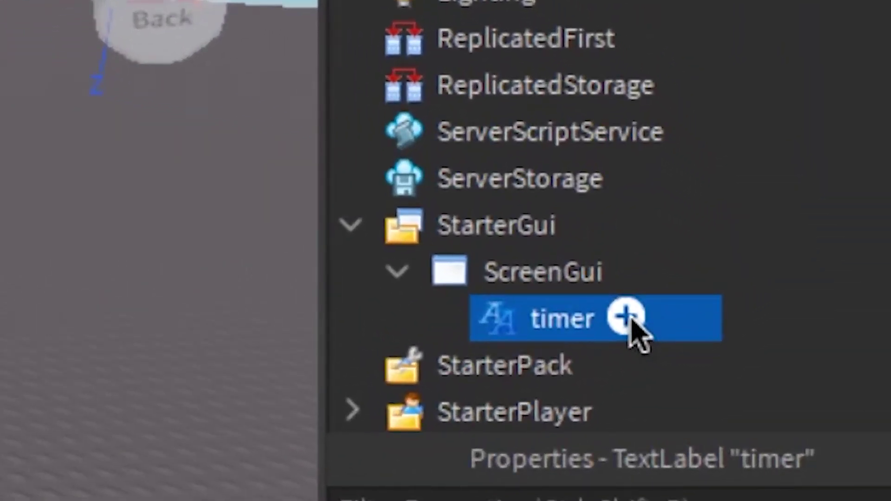
left_click(627, 319)
left_click(528, 195)
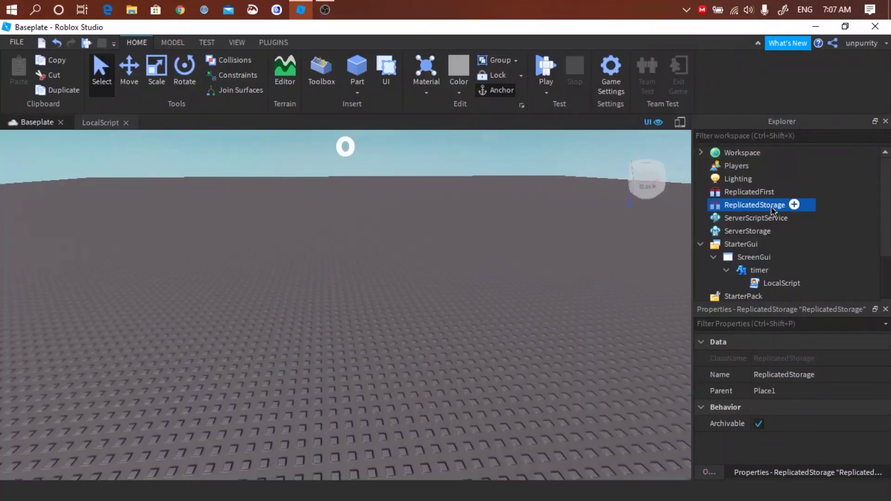
Step: Insert a NumberValue named Seconds into ReplicatedStorage and duplicate it for Minutes
left_click(795, 205)
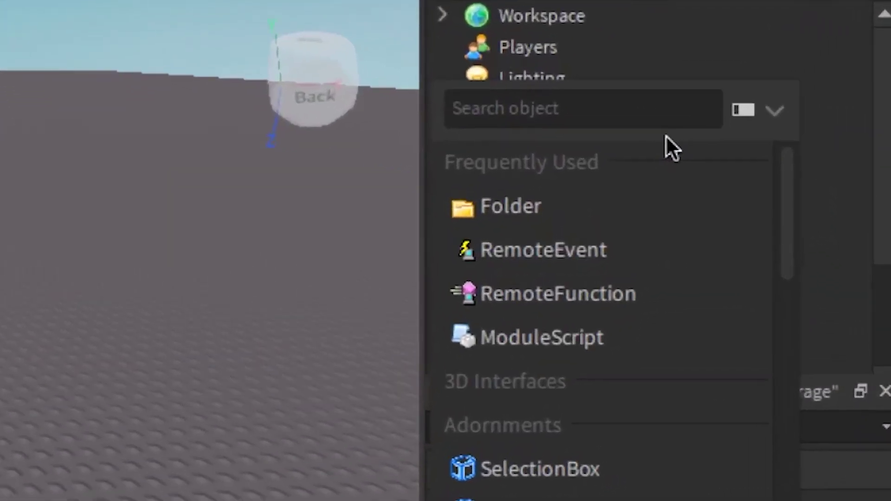
type("num")
key("Return")
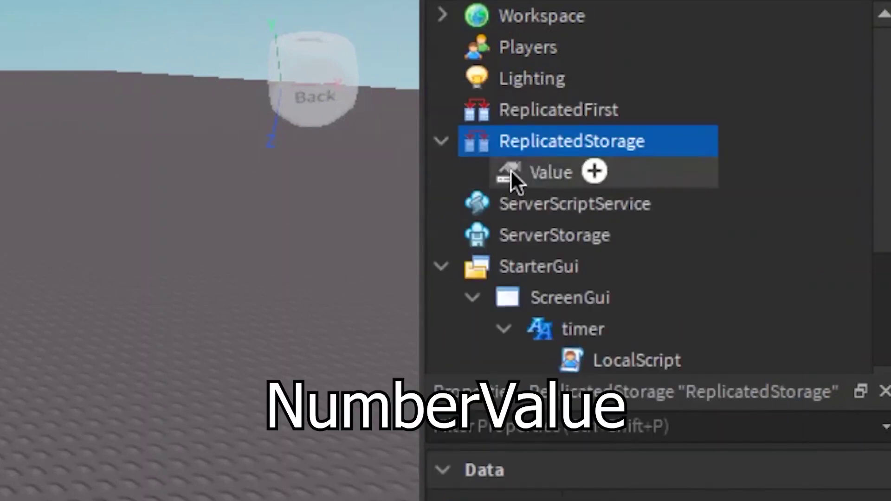
key("F2")
type("Seconds")
key("Return")
key("ctrl+d")
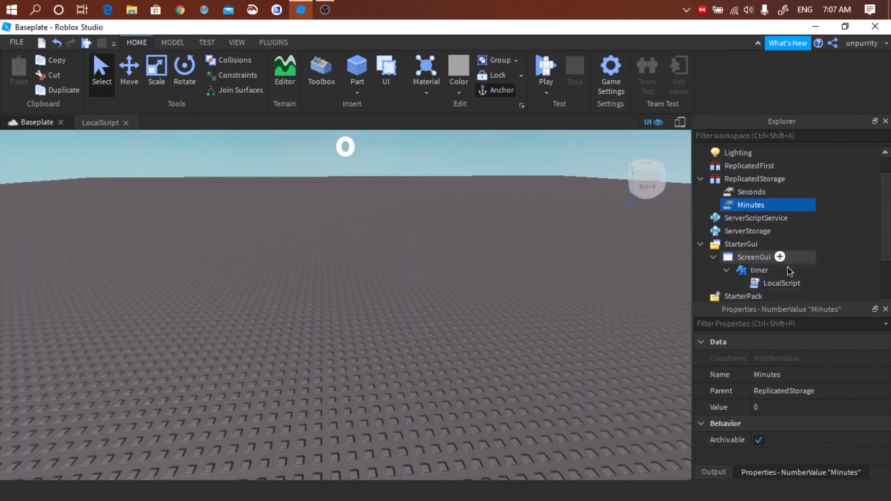
Step: Write the LocalScript to display Minutes:Seconds and update on either value's Value change
double_click(782, 283)
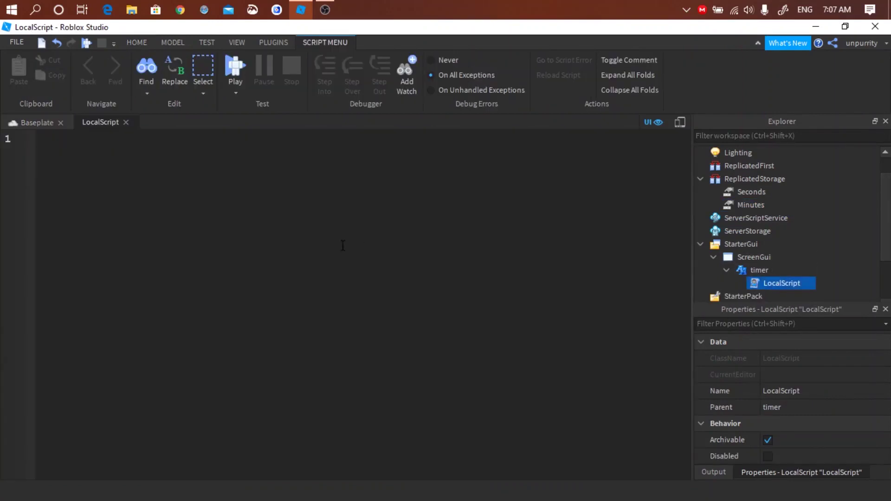
type("local rep = game:GetService(\"ReplicatedStorage\")")
key("Return")
type("loc")
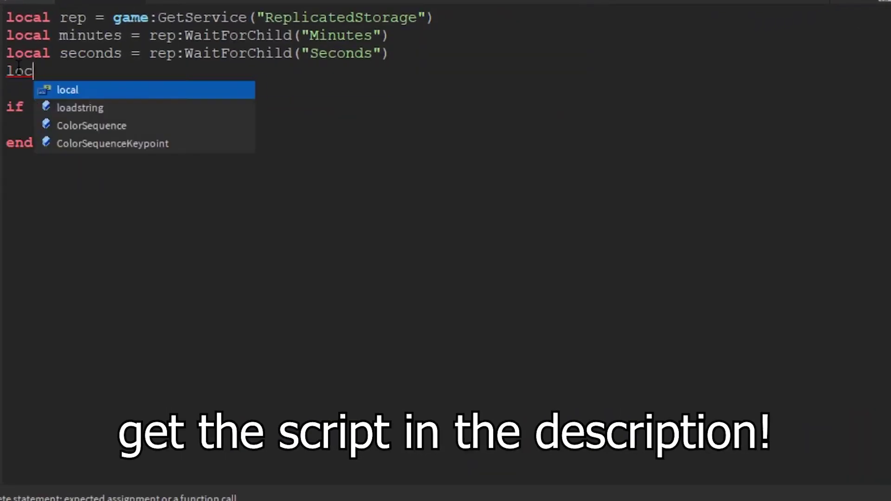
type("al minutes = rep:WaitForChild(\"Minutes\") local seconds = rep:WaitForChild(\"Seconds\")  if secondslocal text = script.Parenttext.Text = tostring(minutes.Value)..\":0\"..tostring(seconds.Value) else text.Text = tostring(minutes.Value)..\":\"..tostring(seconds.Value)")
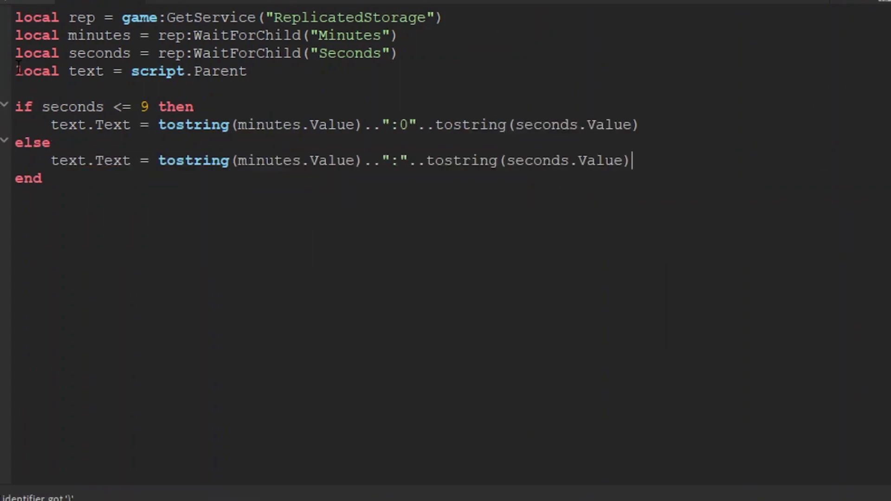
key("BackSpace")
type("(\"Value\"):Connect(function()")
key("Return")
key("ctrl+v")
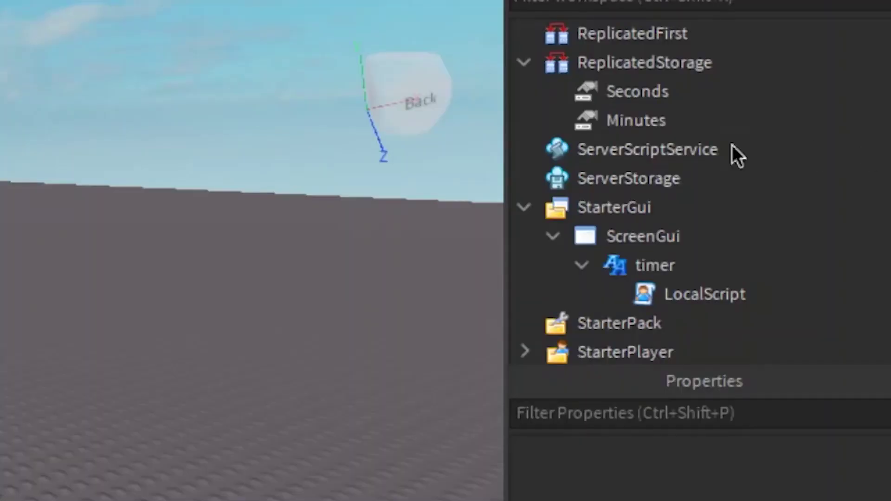
Step: Add a ServerScriptService Script looping a wait(1) countdown of Minutes and Seconds from 2:19
left_click(561, 153)
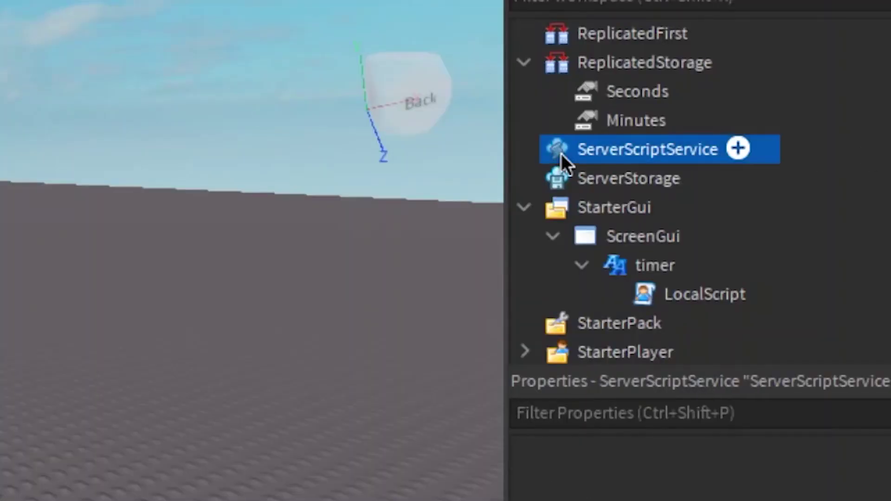
left_click(739, 149)
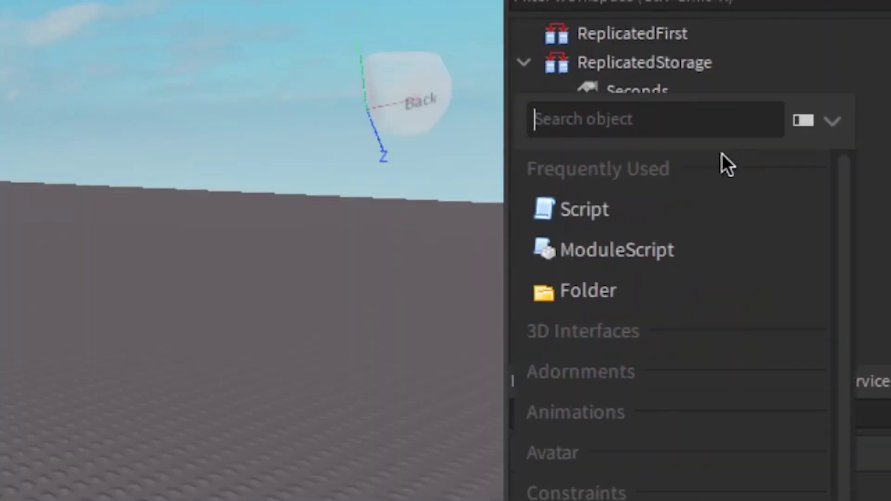
left_click(619, 216)
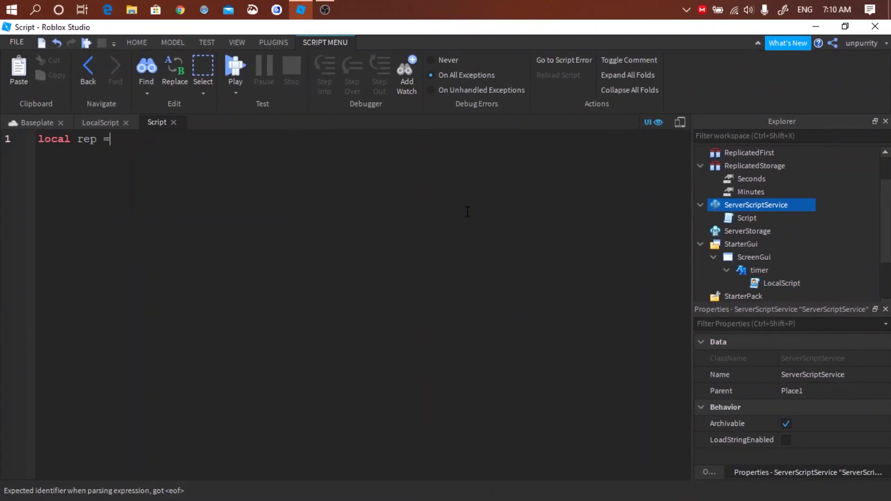
type("game:GetService(\"ReplicatedStorage\")")
key("Return")
type("local minutesvalue = rep:WaitForChild(\"Minutes\")")
key("Return")
type("local secondsvalue = rep:WaitForChild(\"Seconds\") local minutes = 2 --minutes local seconds = 19 --seconds  while true do \tminutesvalue.Value = minutes \tsecondsvalue.Value = seconds  \trepeat \t\tif secondsvalue.Value <= 0 then \t\t\tminutesvalue.Value = minutesvalue.Value - 1 \t\t\tsecondsvalue.Value = 59 \telse")
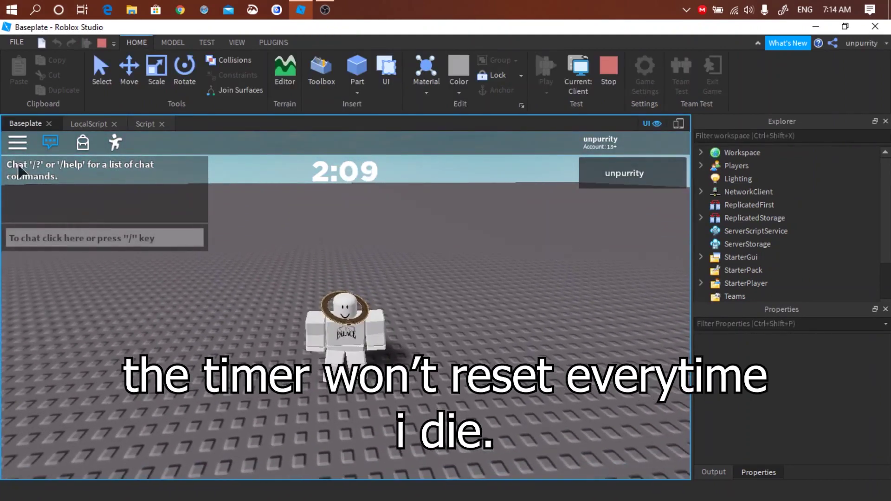
Step: Reset the character from the in-game menu during the playtest and watch the timer continue
left_click(17, 142)
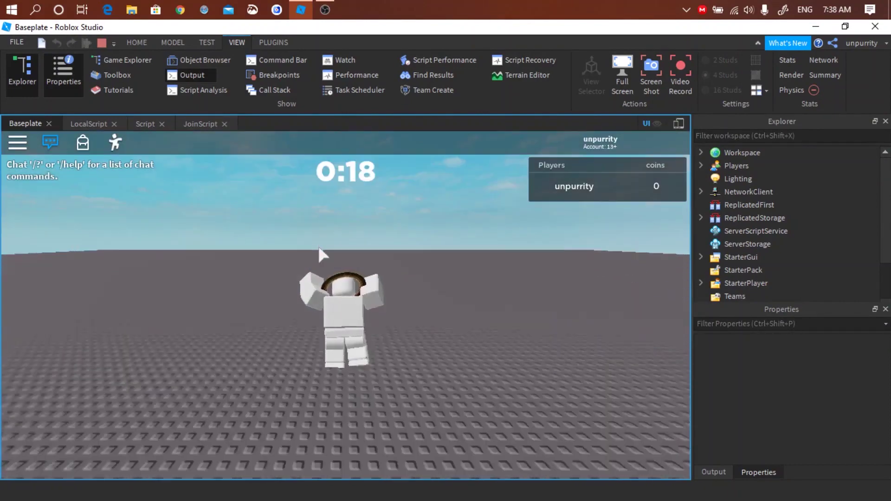
Step: Stop the test and paste a loop setting every player's coins to 0 and respawning them
key("shift+F5")
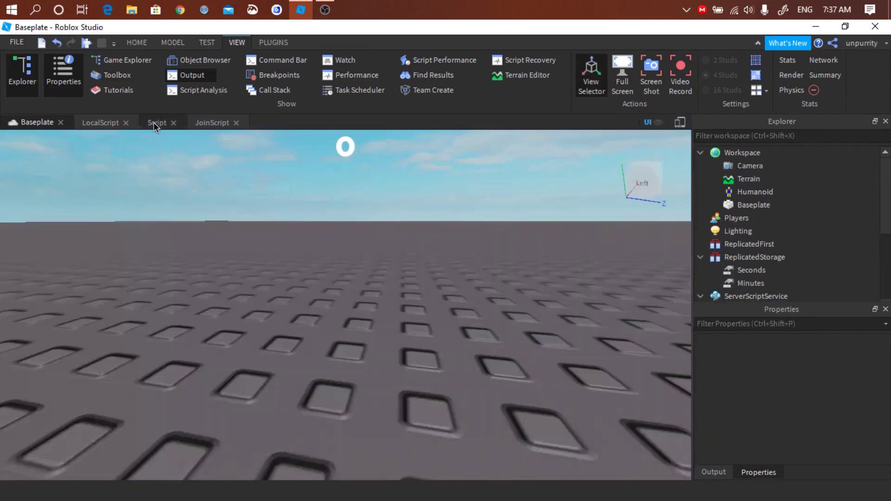
left_click(150, 123)
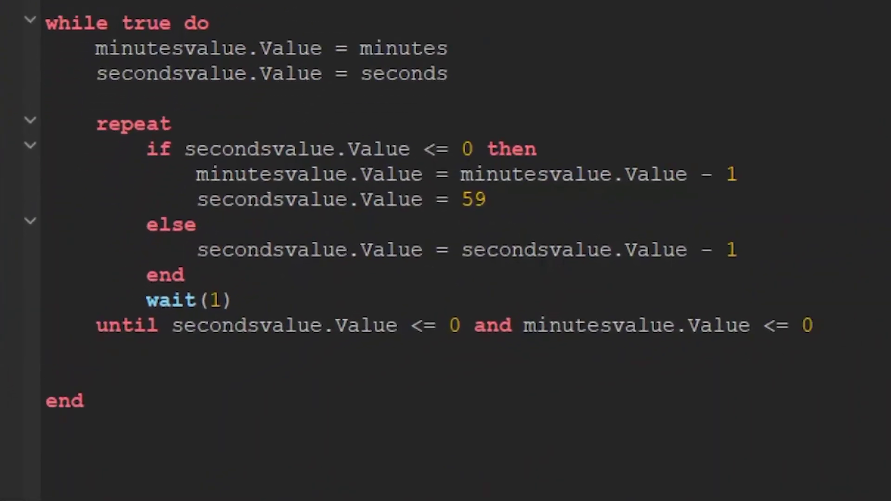
key("ctrl+v")
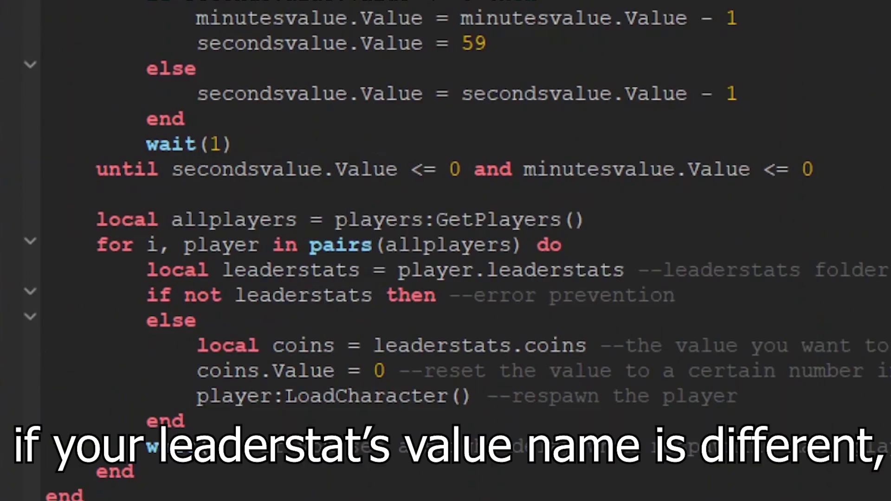